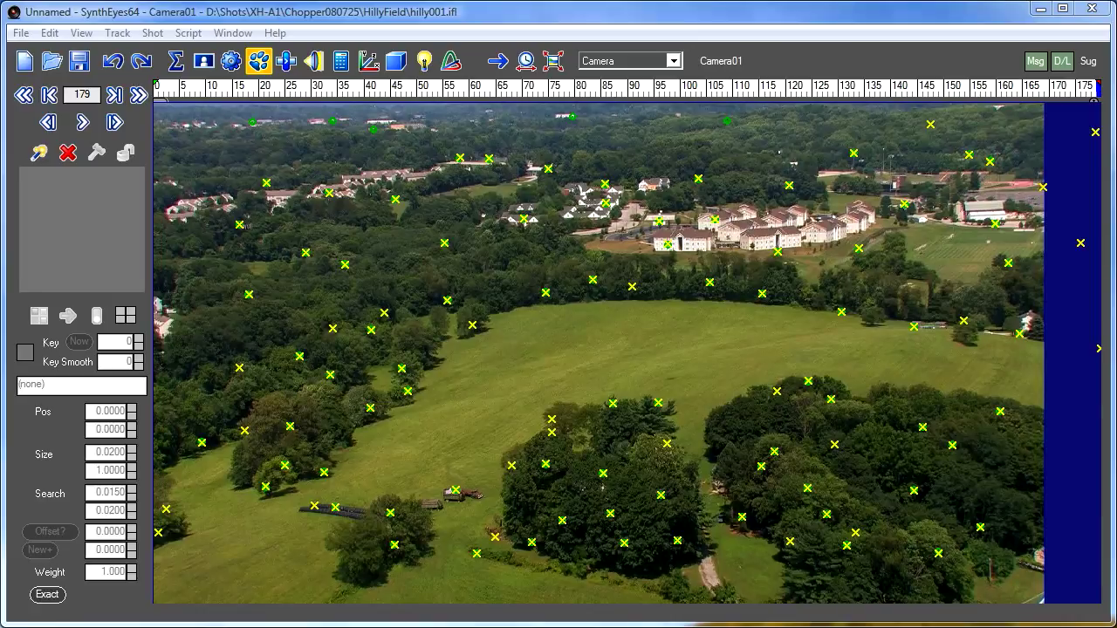
# - Play through the tracked shot and switch the view layout to Camera & Bottom SimulTrack
pyautogui.press('space')
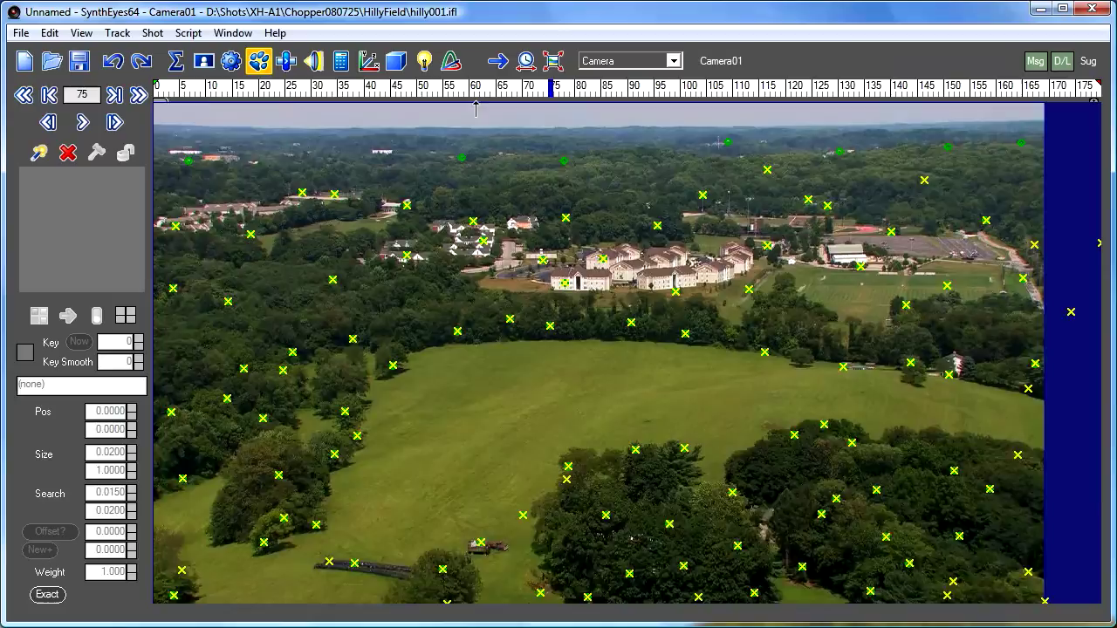
pyautogui.press('space')
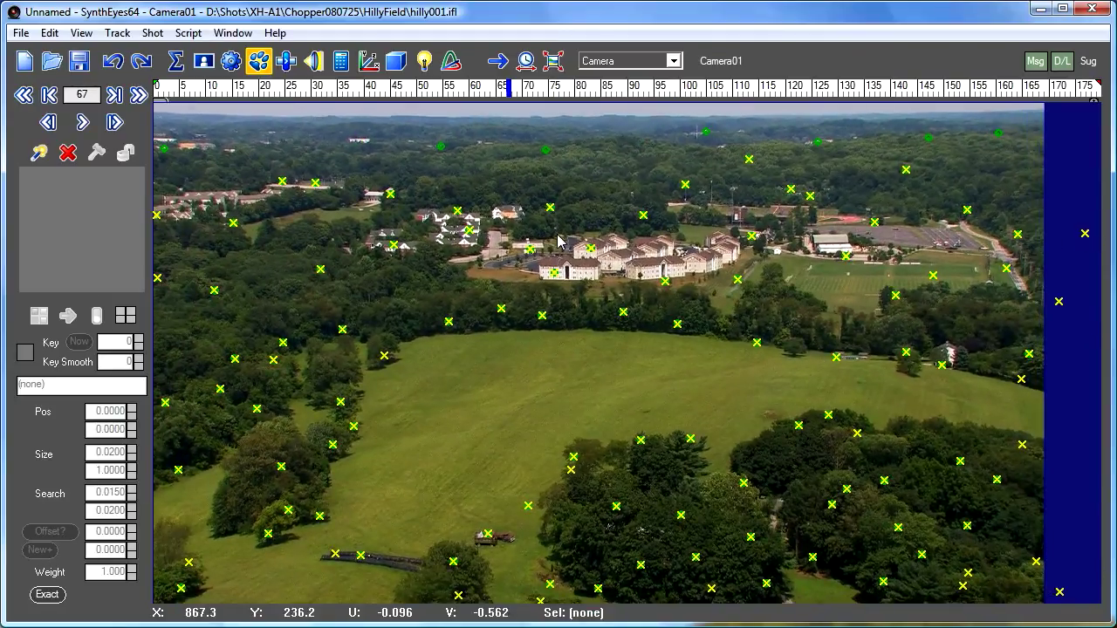
pyautogui.click(634, 63)
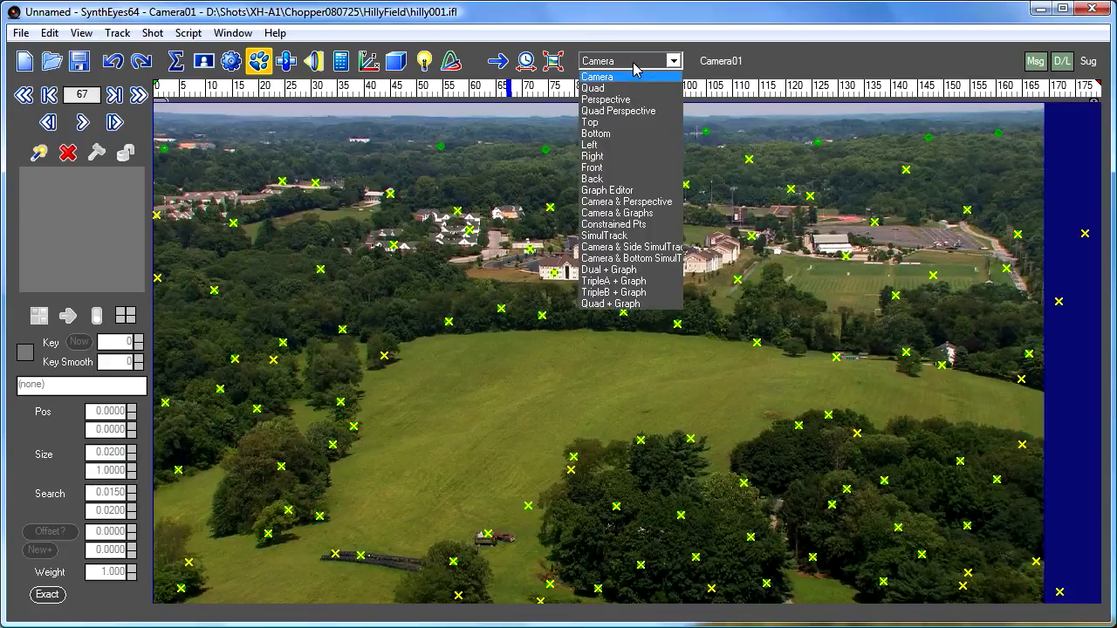
pyautogui.click(617, 259)
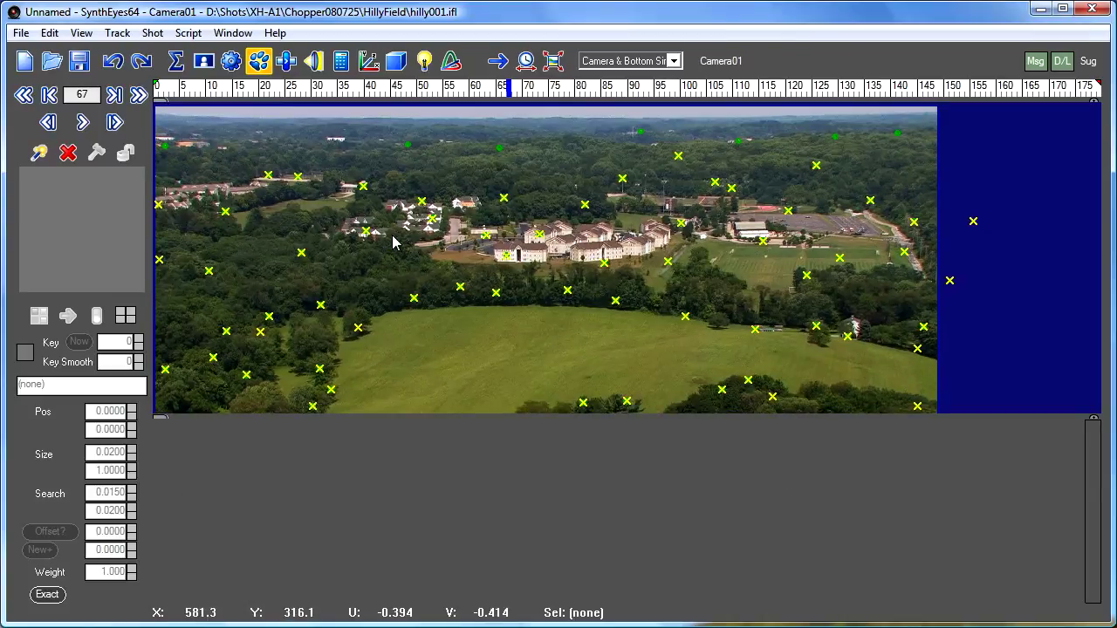
pyautogui.press('space')
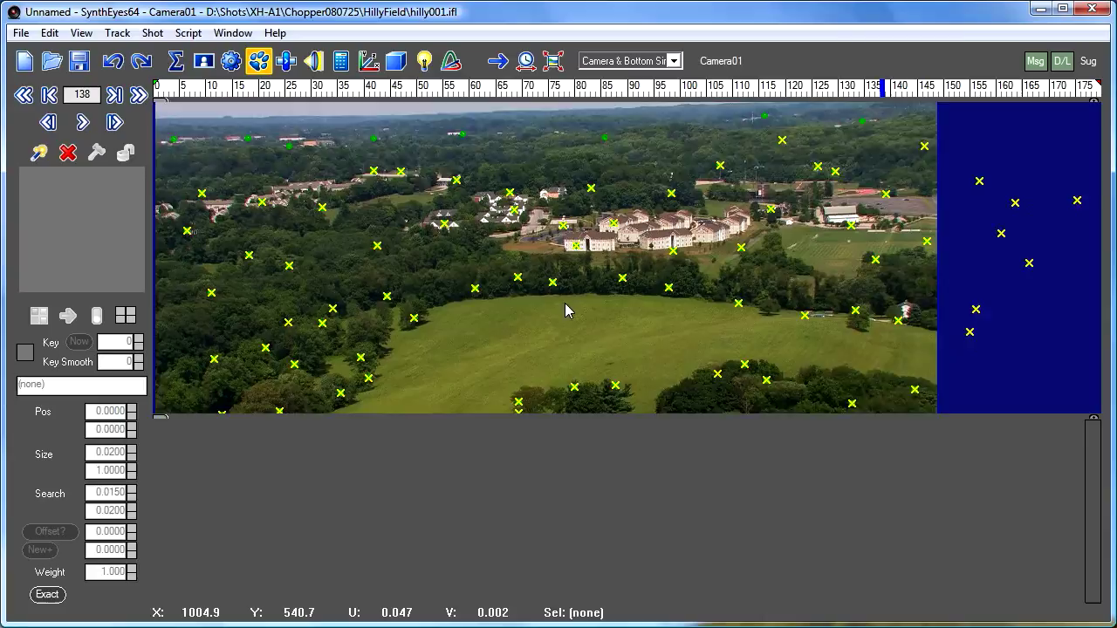
pyautogui.moveTo(565, 311); pyautogui.dragTo(581, 236, button='middle')
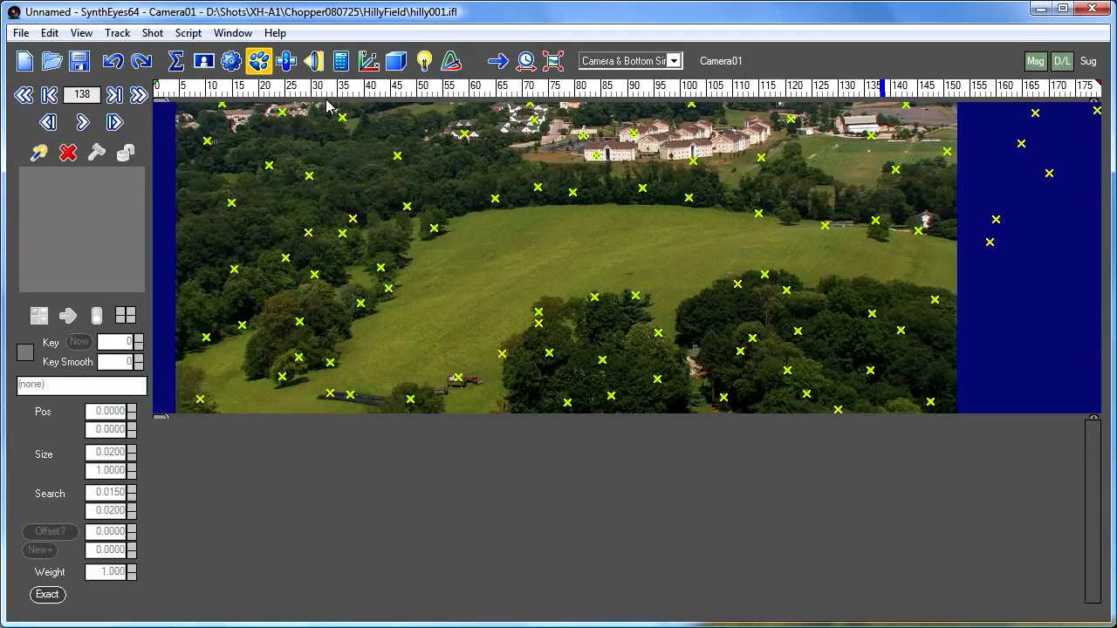
# - At frame 1, create a supervised tracker on the grass field just below the far tree line
pyautogui.moveTo(324, 88)
pyautogui.mouseDown()
pyautogui.moveTo(266, 87)
pyautogui.moveTo(972, 88)
pyautogui.moveTo(163, 85)
pyautogui.mouseUp()
pyautogui.scroll(2, 572, 226)
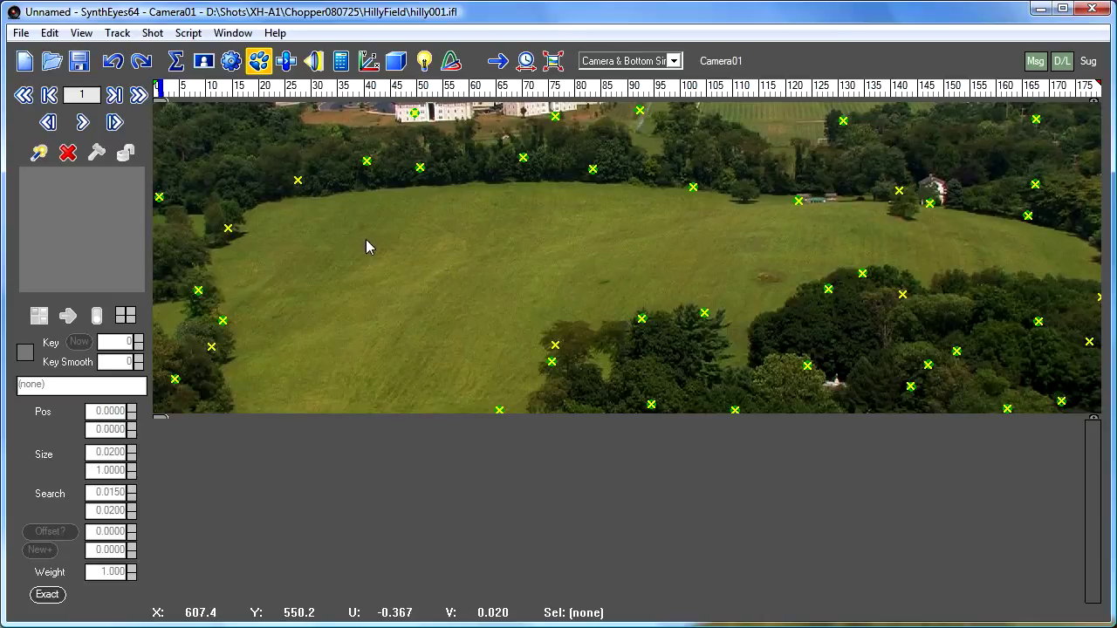
pyautogui.click(39, 154)
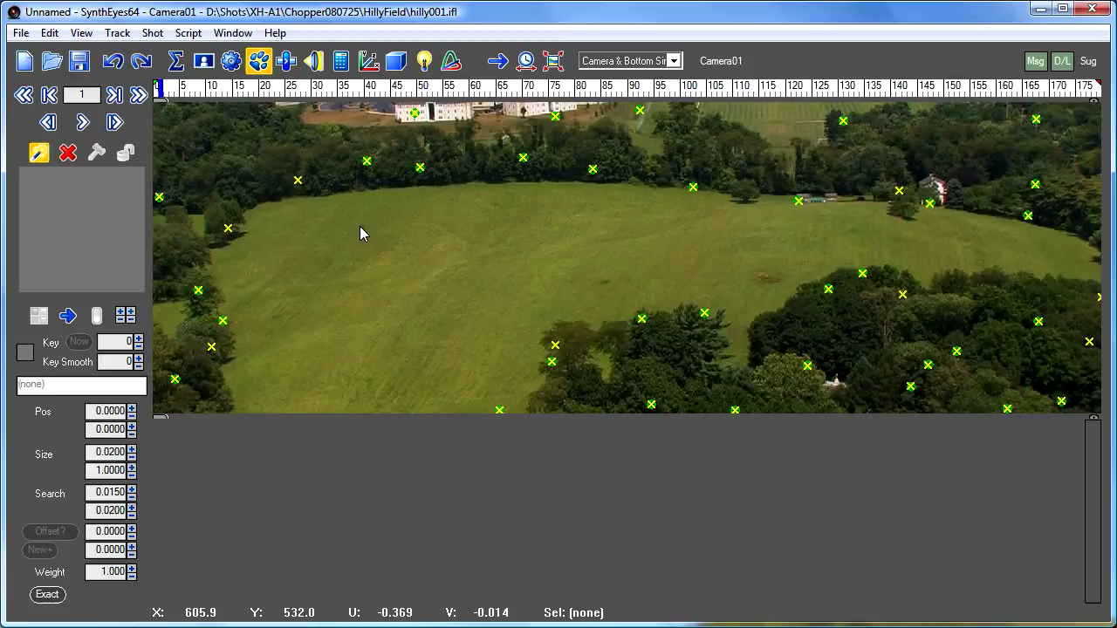
pyautogui.click(496, 206)
pyautogui.moveTo(498, 204); pyautogui.dragTo(491, 202)
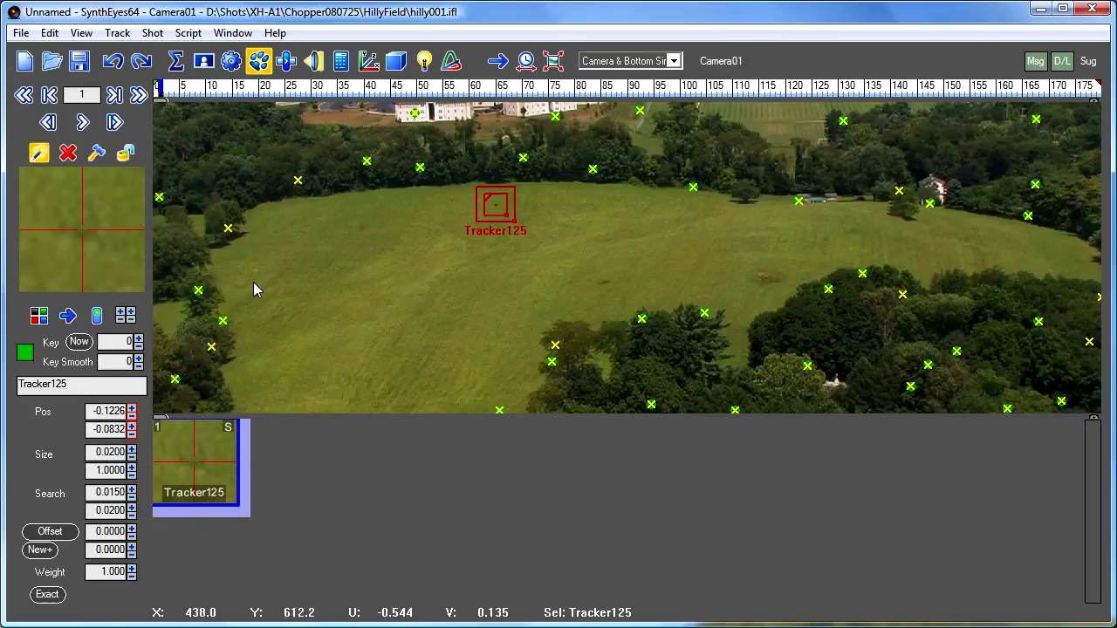
# - Set the tracker's Key and Key Smooth intervals to 12 and track it forward to frame 179
pyautogui.moveTo(137, 348); pyautogui.dragTo(137, 332)
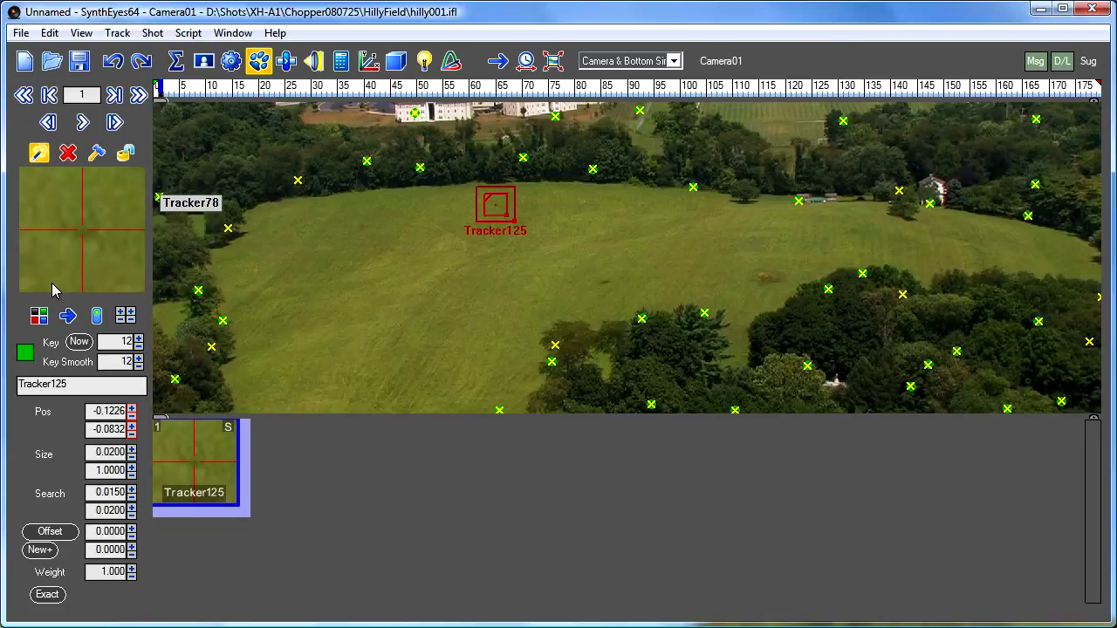
pyautogui.click(117, 34)
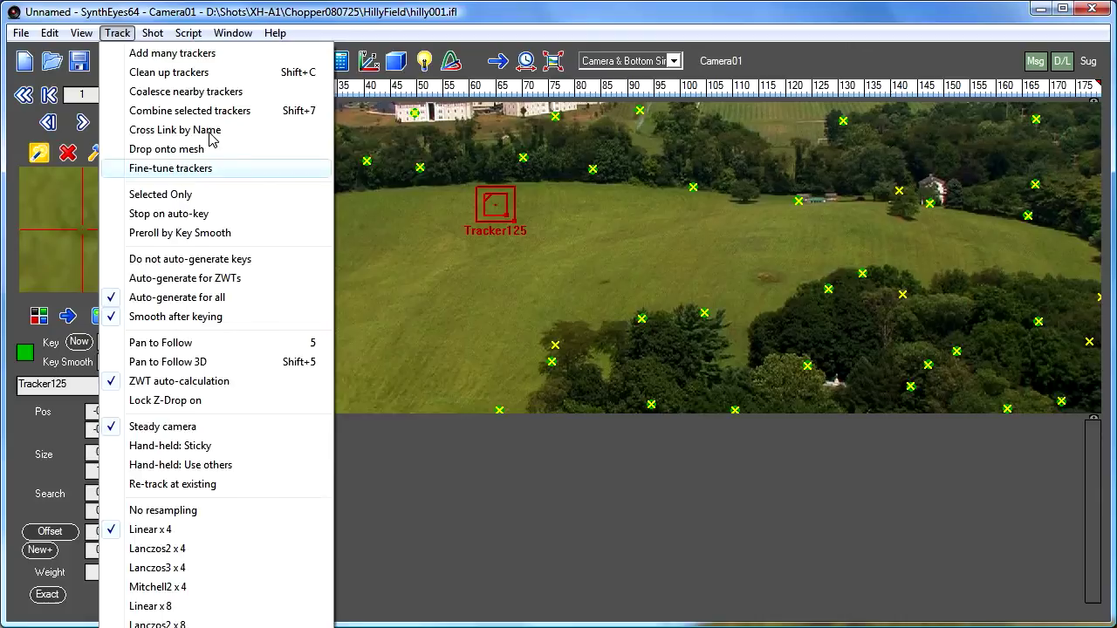
pyautogui.click(209, 7)
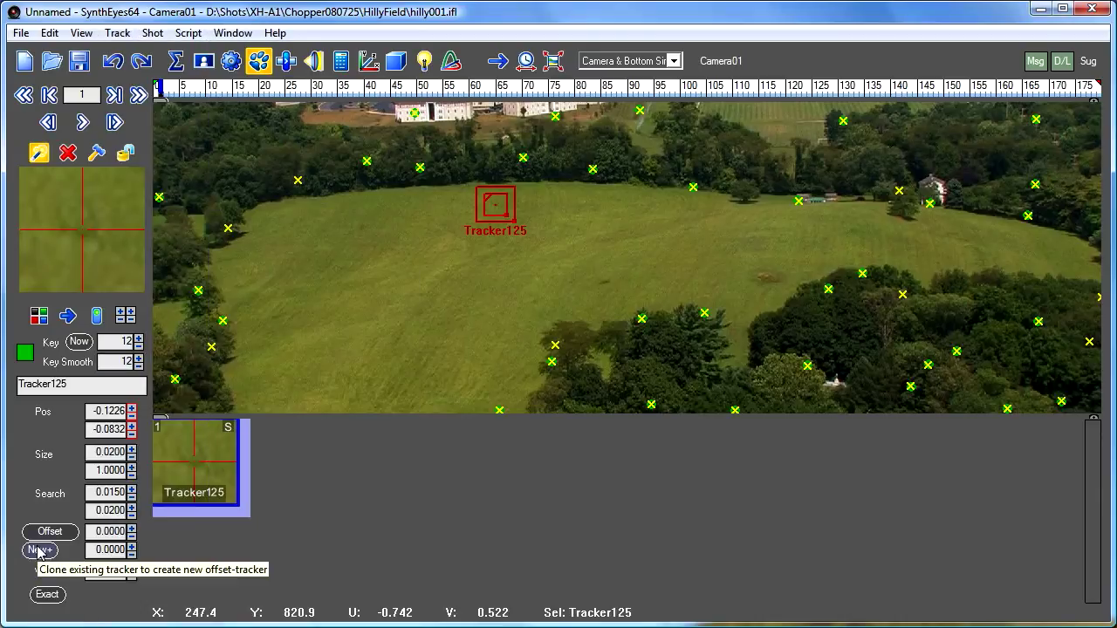
pyautogui.click(81, 123)
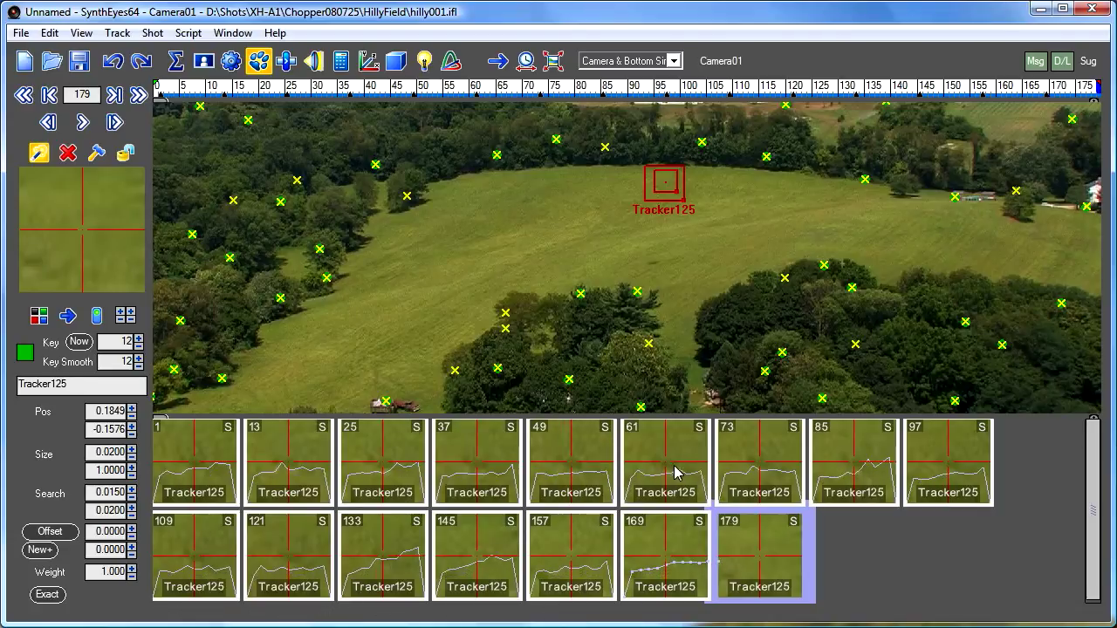
pyautogui.moveTo(692, 486)
pyautogui.click(117, 33)
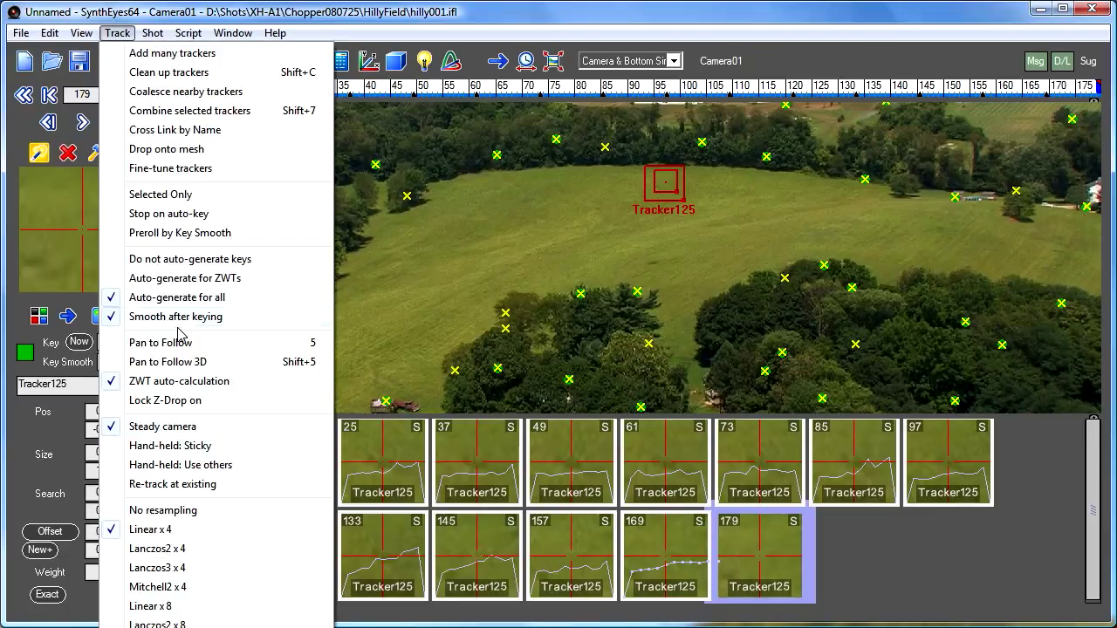
pyautogui.click(270, 18)
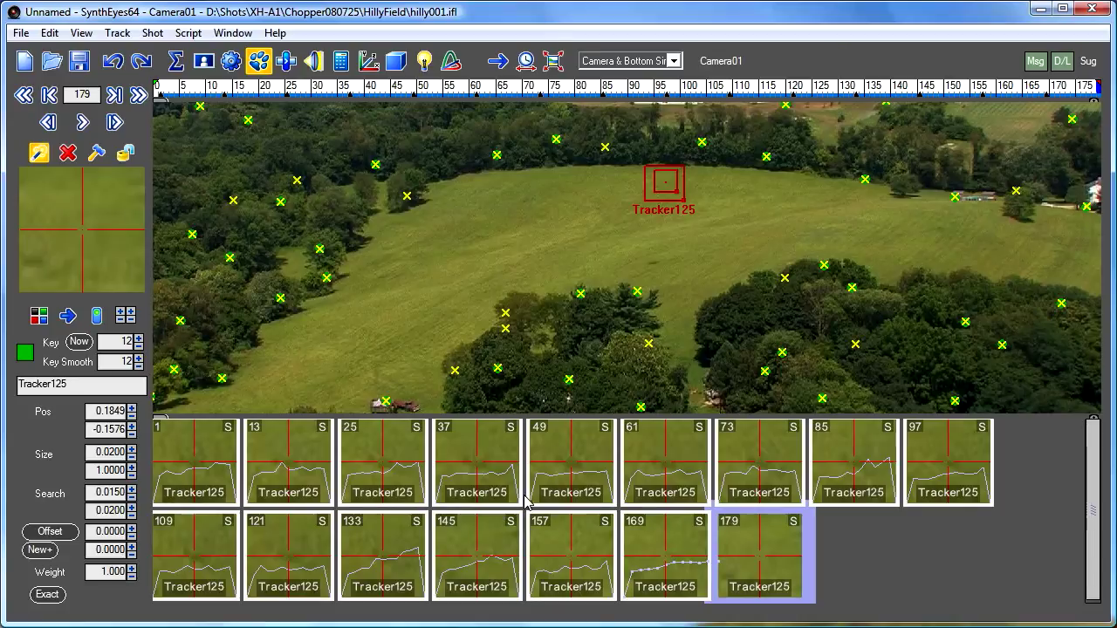
# - Expand the SimulTrack frames between keys 37 and 49, and try adding and removing a key on frame 40
pyautogui.click(524, 465)
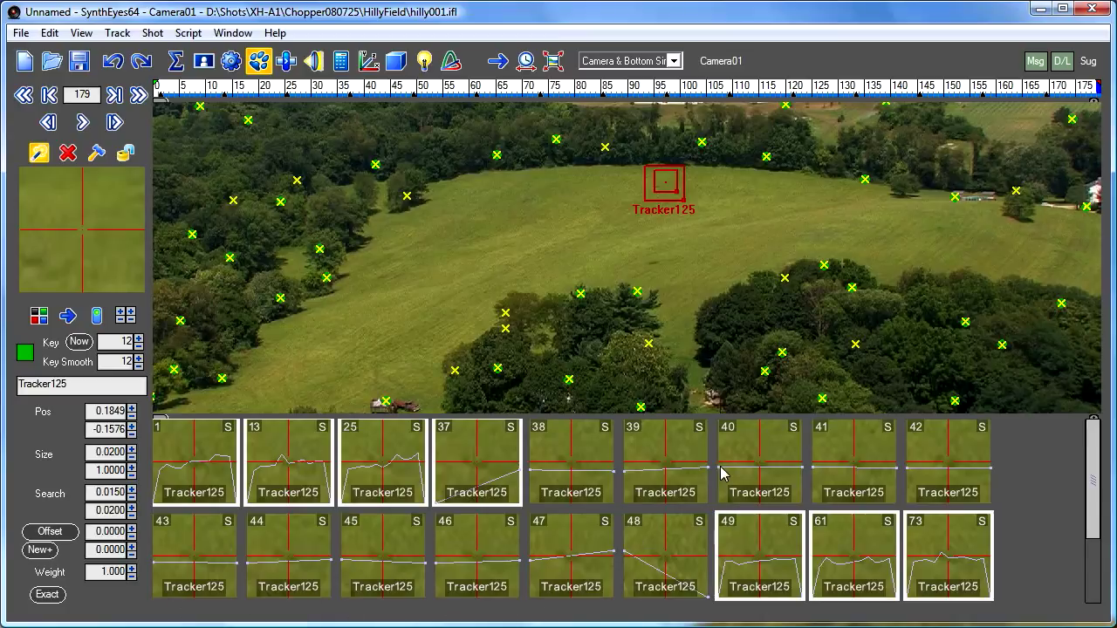
pyautogui.click(766, 471)
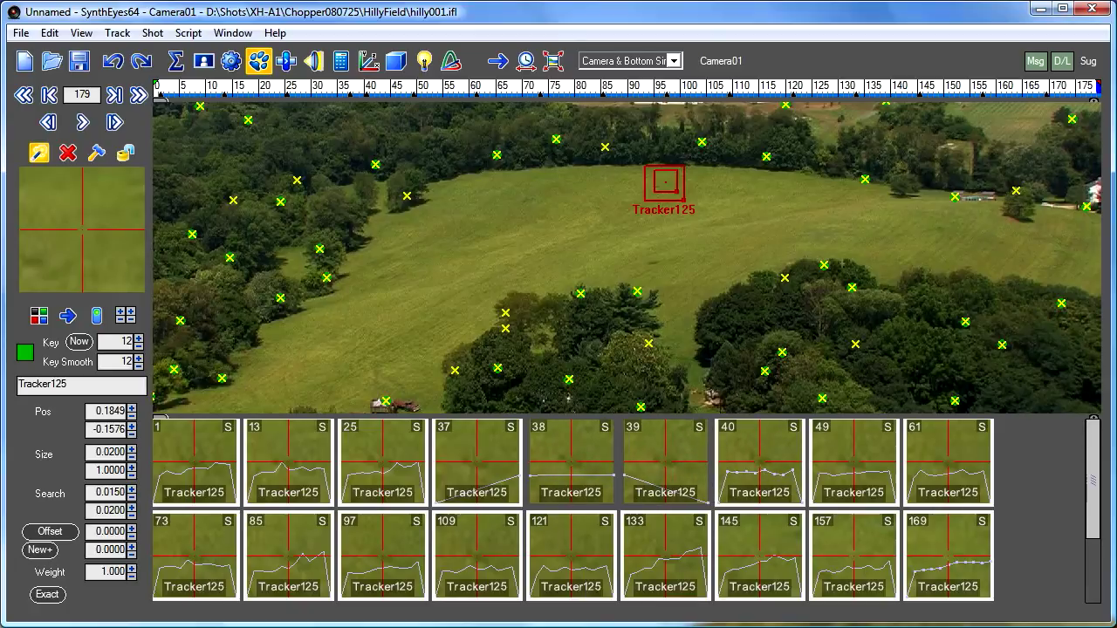
pyautogui.click(796, 493)
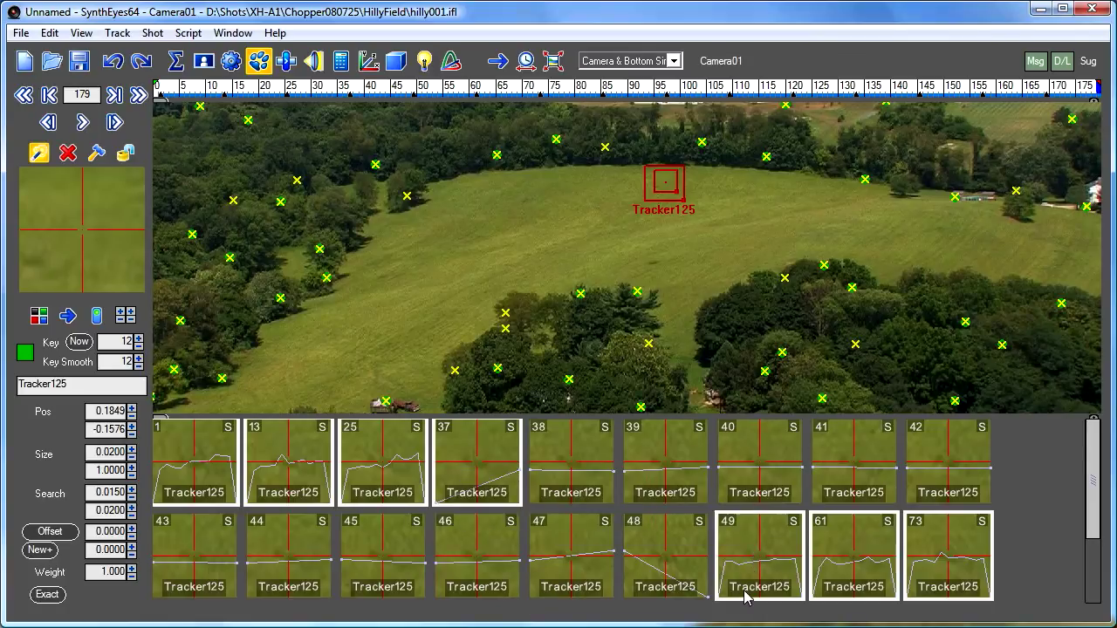
# - Try another position key on frame 40, expand the frames from there to frame 48, and undo the key
pyautogui.click(755, 475)
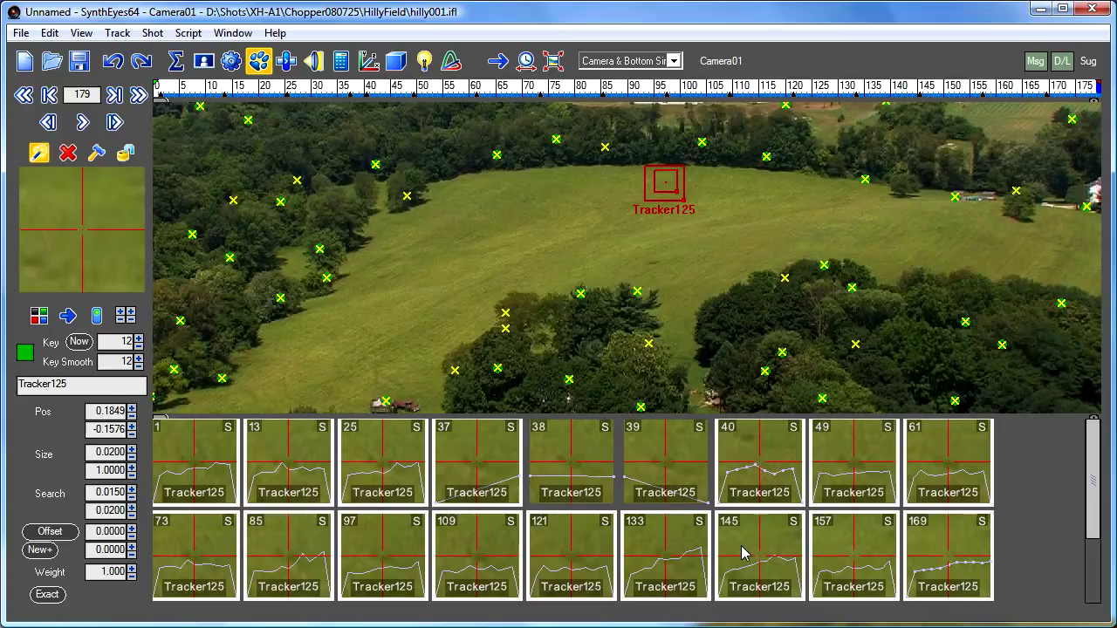
pyautogui.click(807, 451)
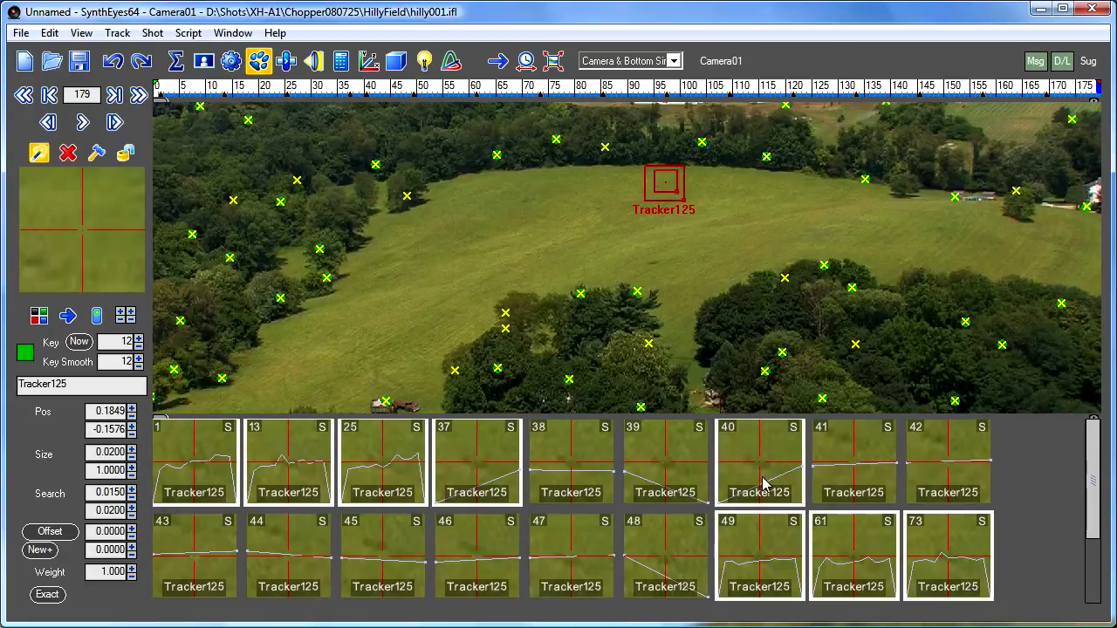
pyautogui.moveTo(762, 485)
pyautogui.moveTo(414, 548)
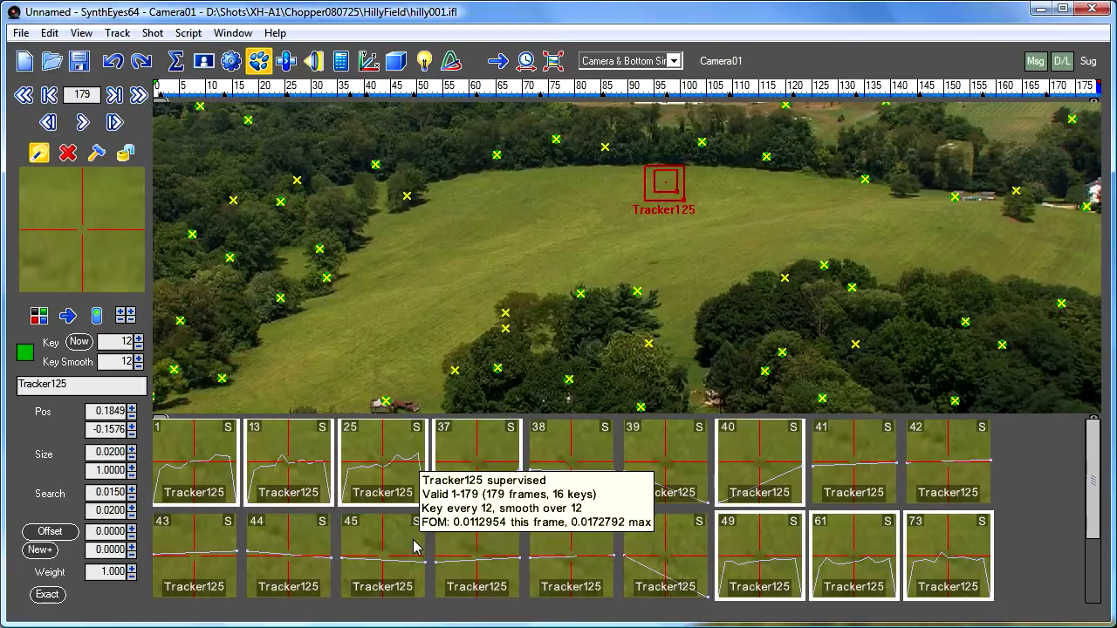
pyautogui.click(114, 63)
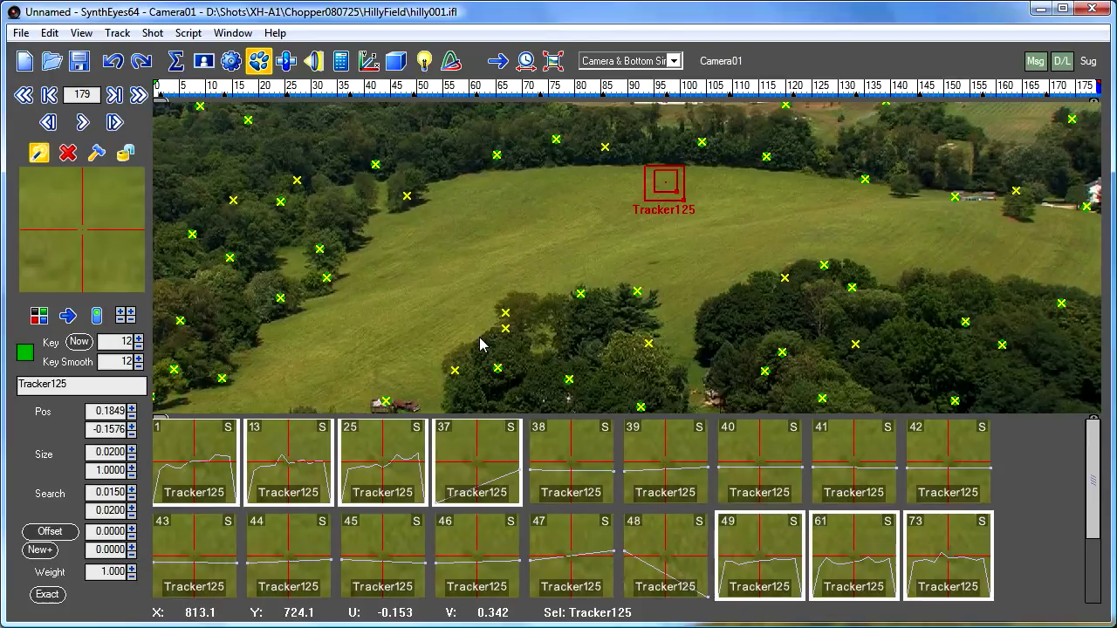
# - At frame 0, create a tracker on the small dark spot in the middle of the field above the tree clump
pyautogui.moveTo(264, 94); pyautogui.dragTo(157, 92)
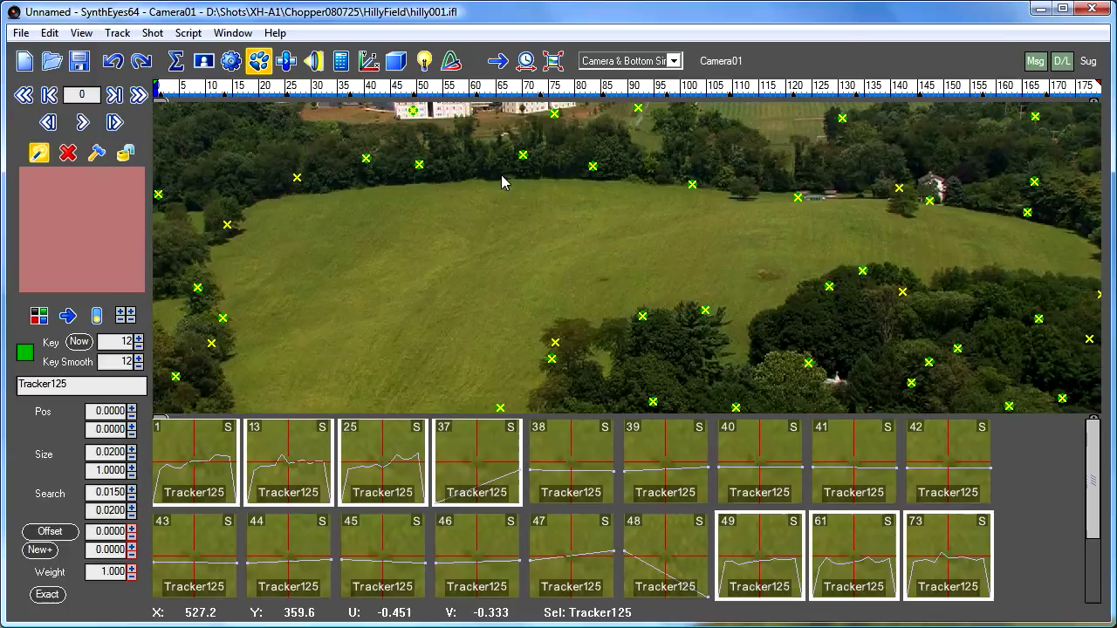
pyautogui.click(606, 281)
pyautogui.moveTo(610, 287); pyautogui.dragTo(608, 286)
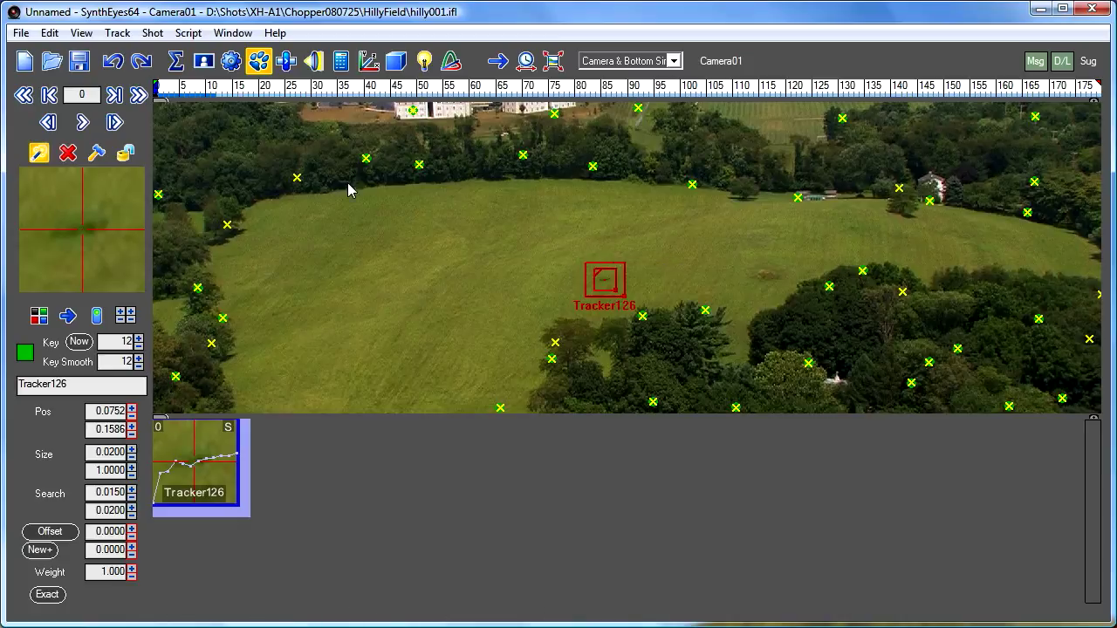
# - At the last frame, 179, key the tracker on the same dark field spot and fine-tune its position
pyautogui.click(138, 95)
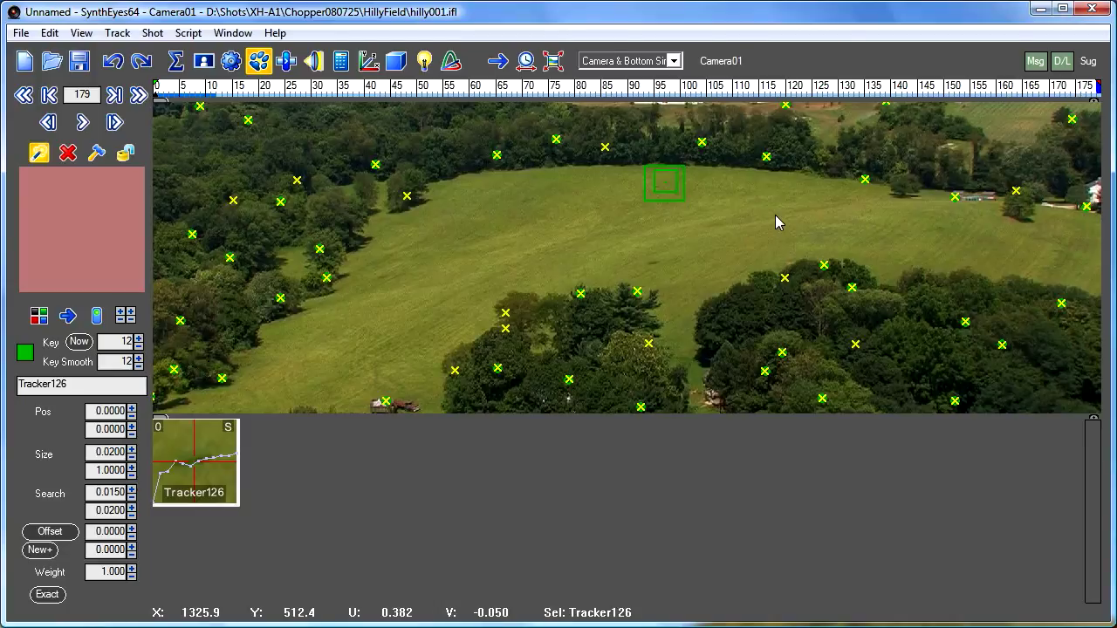
pyautogui.click(655, 264)
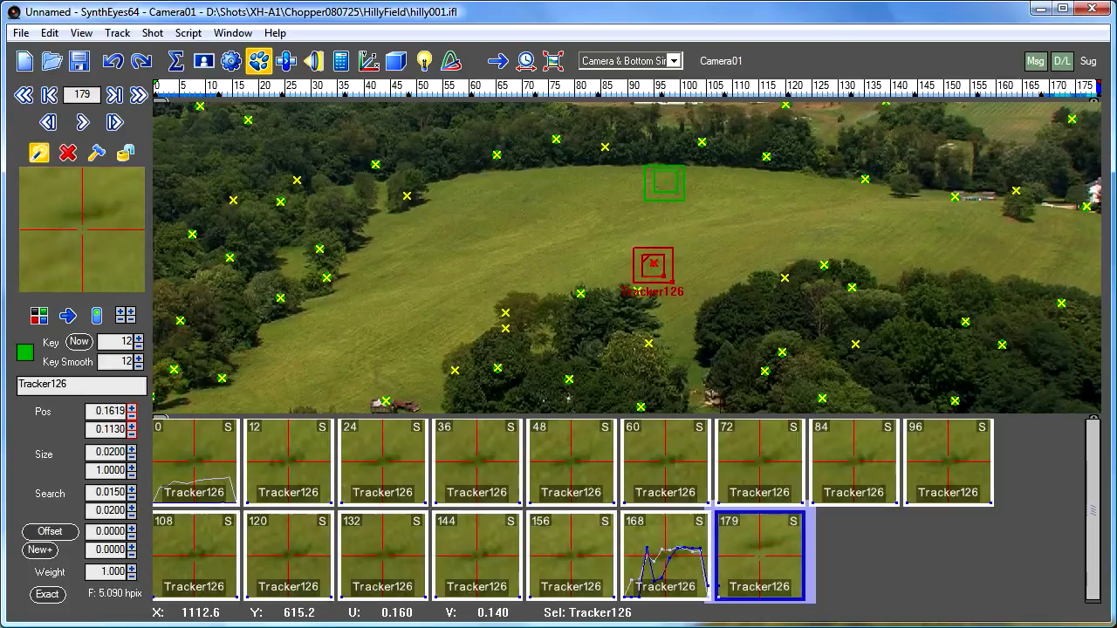
pyautogui.moveTo(653, 270); pyautogui.dragTo(651, 264)
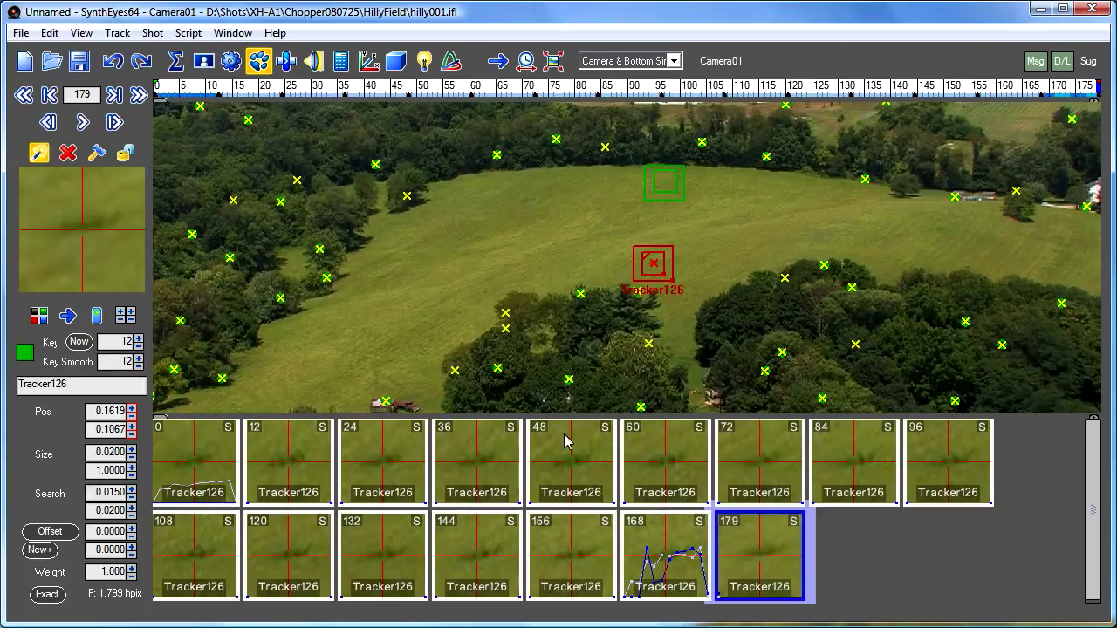
pyautogui.click(152, 33)
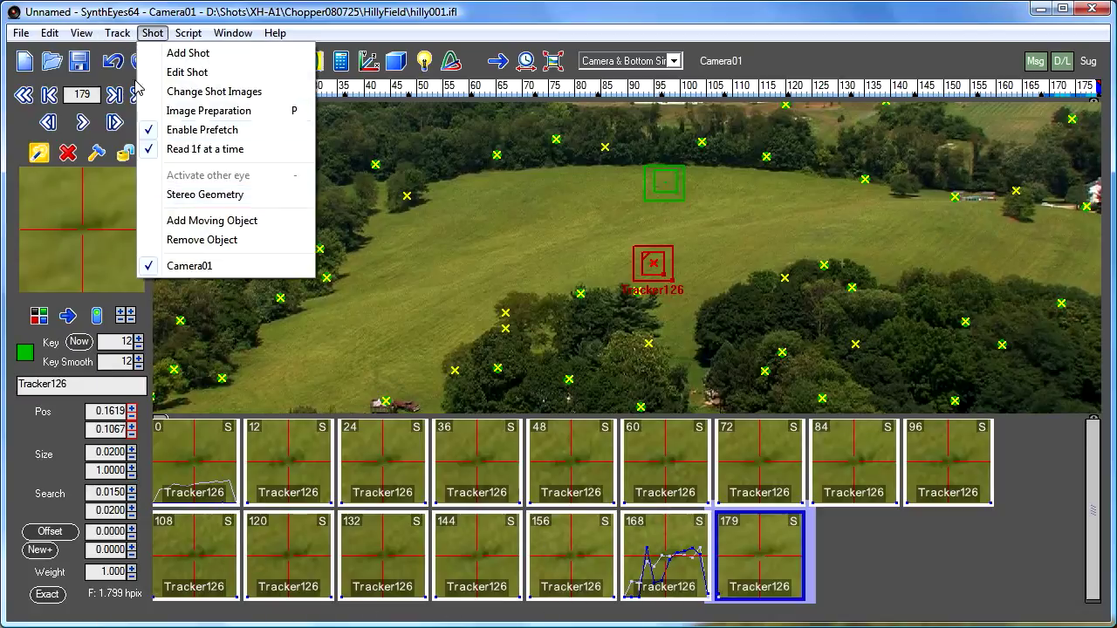
pyautogui.moveTo(117, 32)
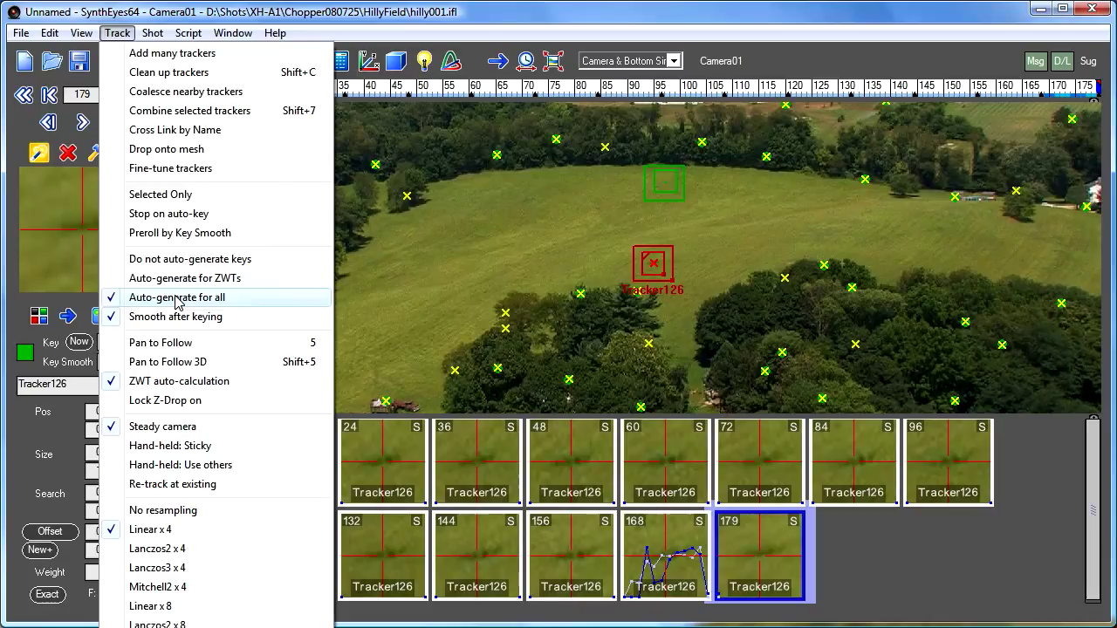
pyautogui.click(274, 32)
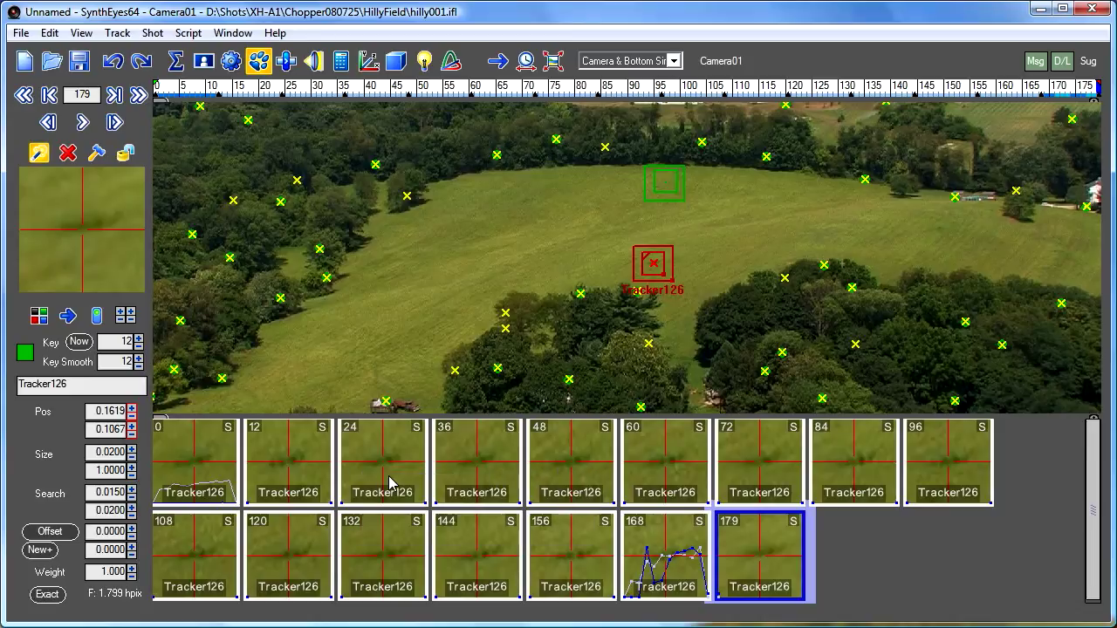
# - Return to frame 0 and track the dark-spot tracker forward through the shot
pyautogui.moveTo(389, 483)
pyautogui.click(25, 96)
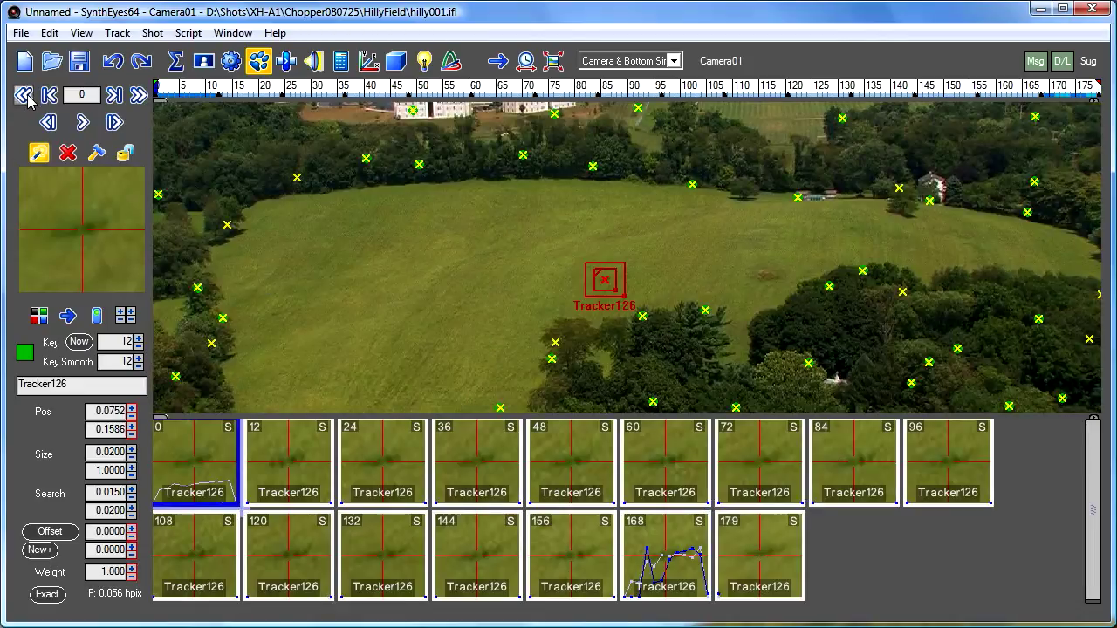
pyautogui.click(80, 123)
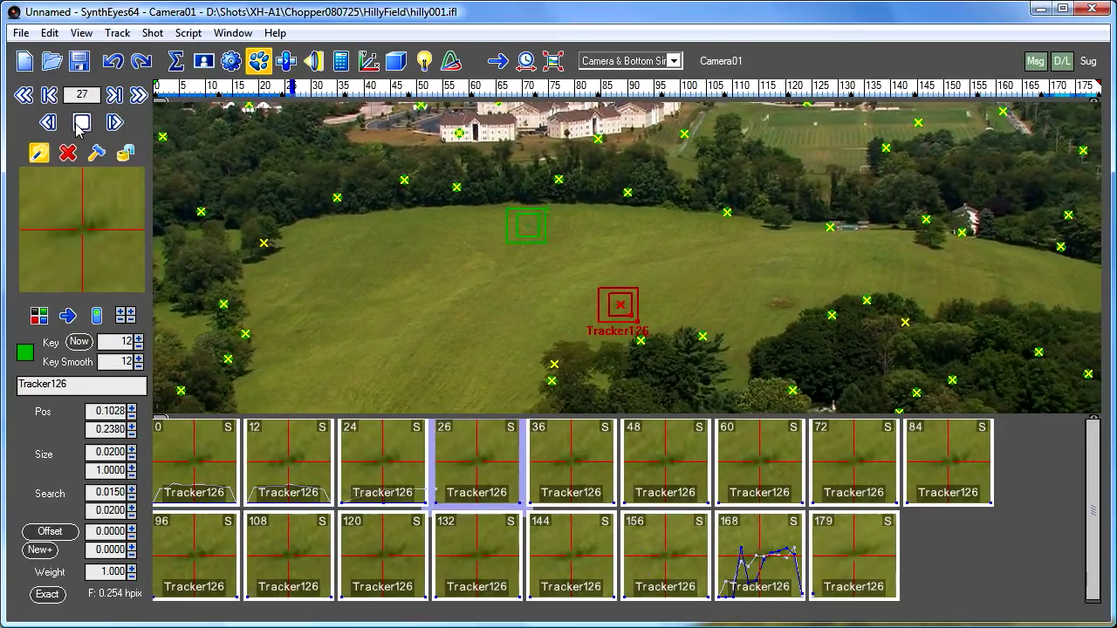